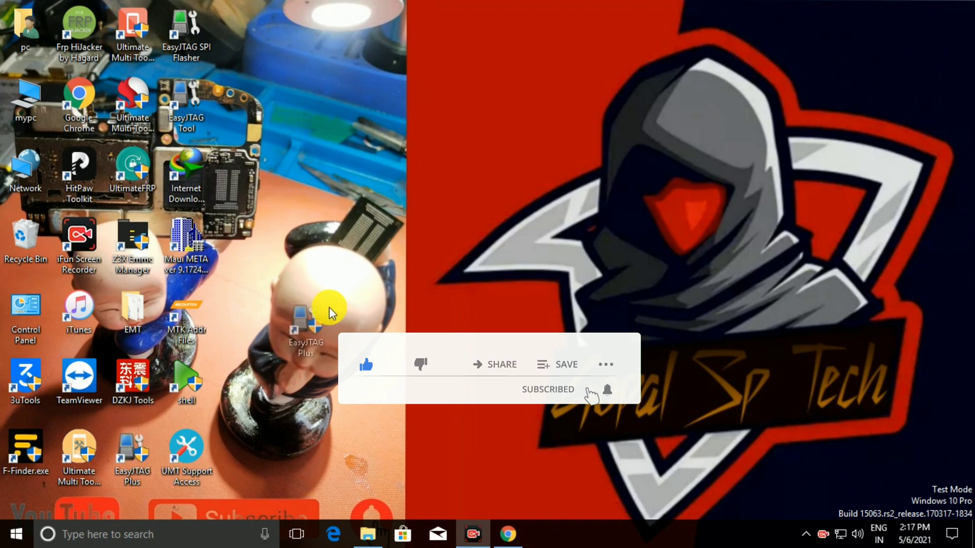
{"action": "right_click", "coordinate": [490, 245]}
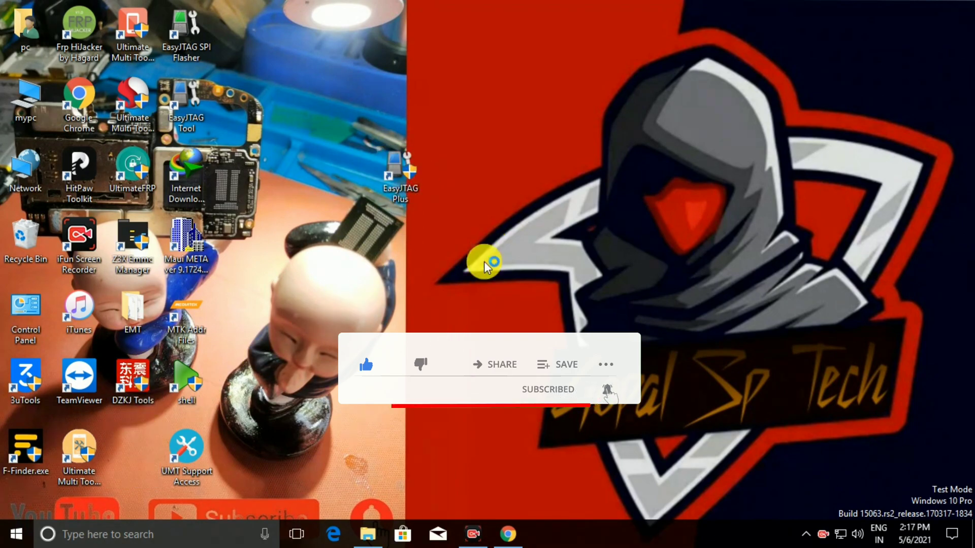
{"action": "left_click", "coordinate": [516, 282]}
{"action": "right_click", "coordinate": [492, 123]}
{"action": "left_click", "coordinate": [542, 168]}
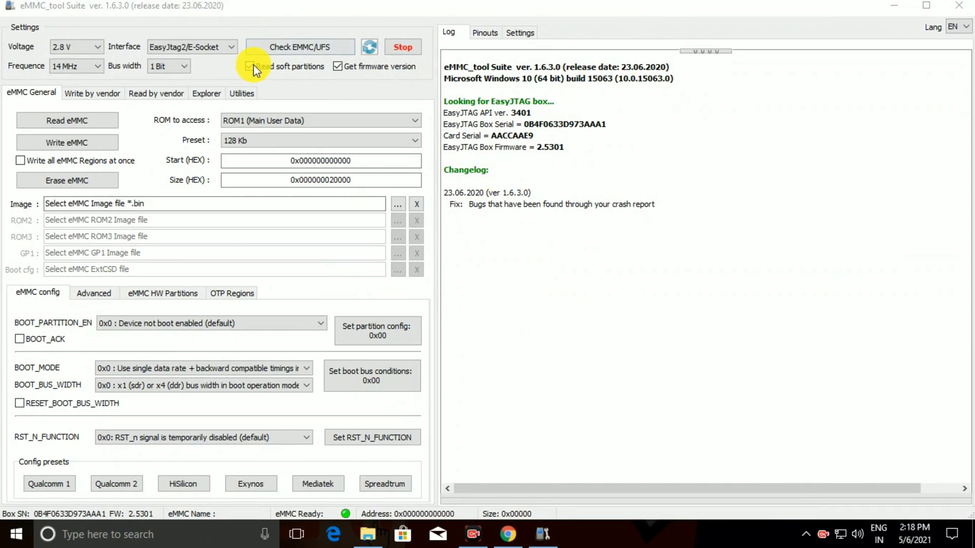
Step: Check the connected eMMC/UFS chip with soft partition reading enabled, and review the ROM 1 and ROM 2/3 capacities in the log
{"action": "left_click", "coordinate": [254, 66]}
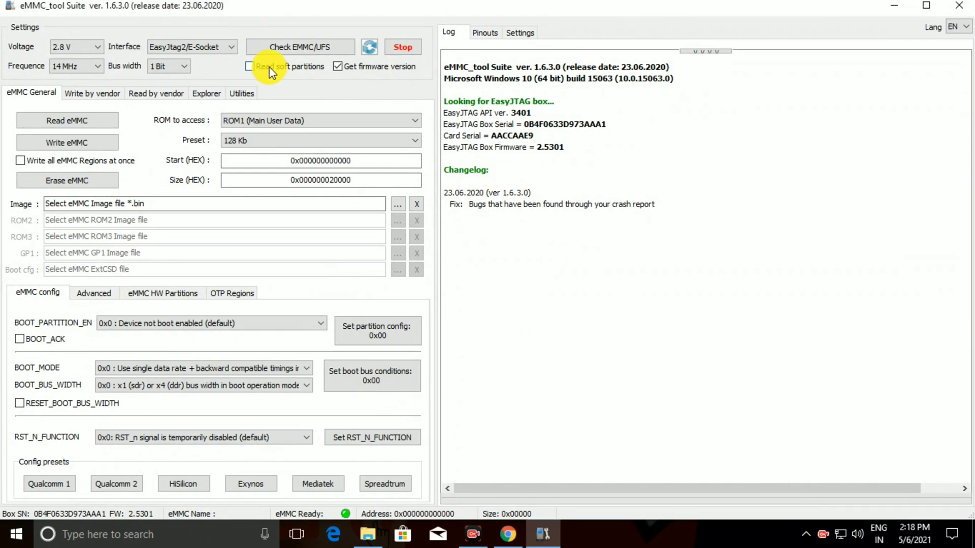
{"action": "left_click", "coordinate": [343, 50]}
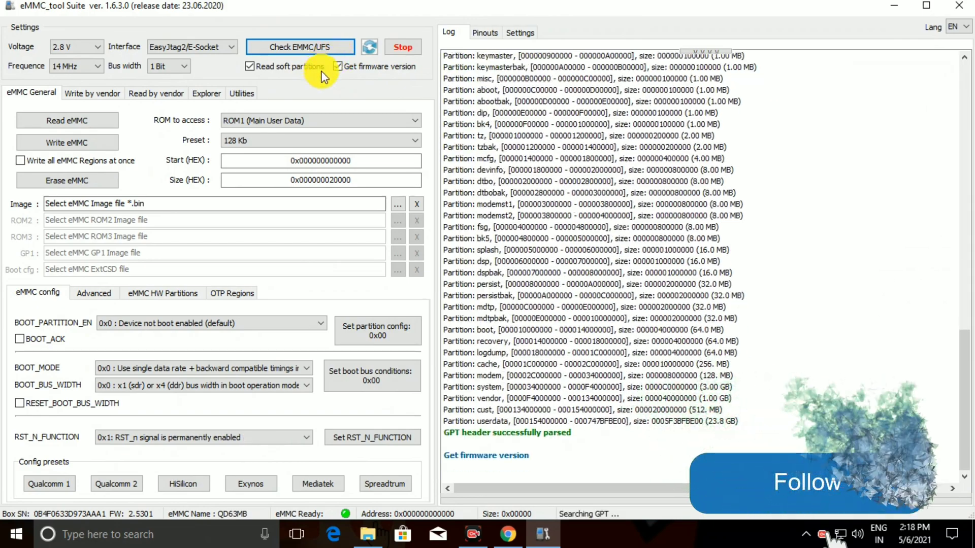
{"action": "scroll", "coordinate": [640, 215], "scroll_direction": "up", "scroll_amount": 5}
{"action": "scroll", "coordinate": [639, 214], "scroll_direction": "up", "scroll_amount": 15}
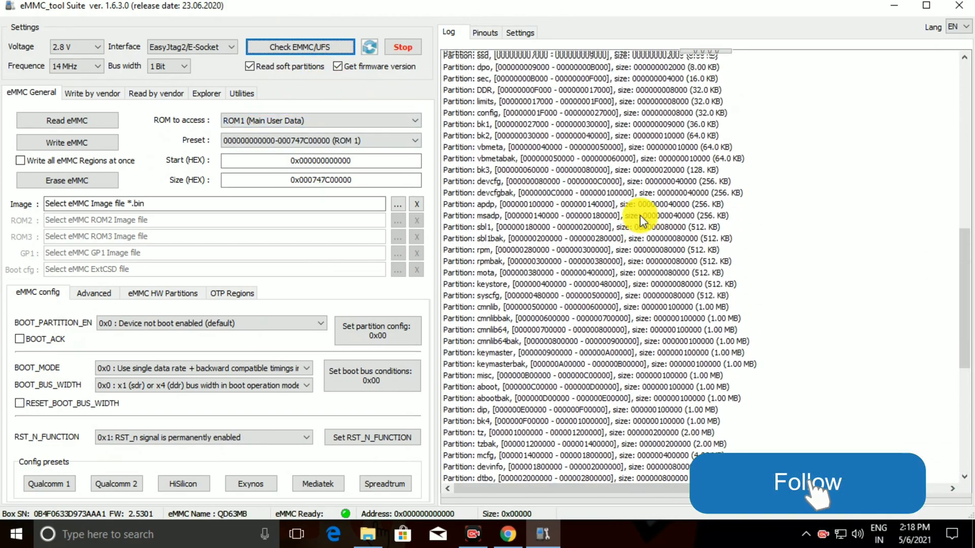
{"action": "scroll", "coordinate": [646, 232], "scroll_direction": "up", "scroll_amount": 4}
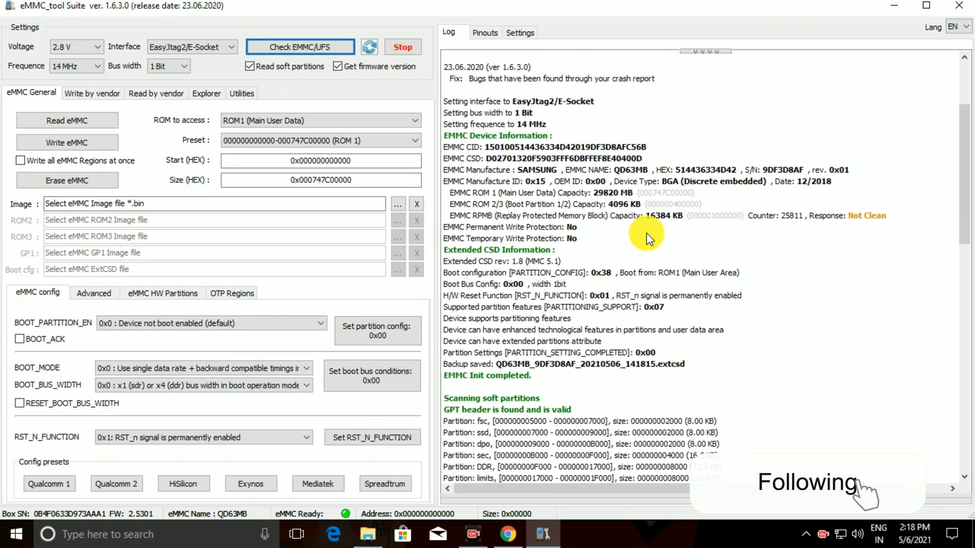
{"action": "scroll", "coordinate": [587, 285], "scroll_direction": "up", "scroll_amount": 3}
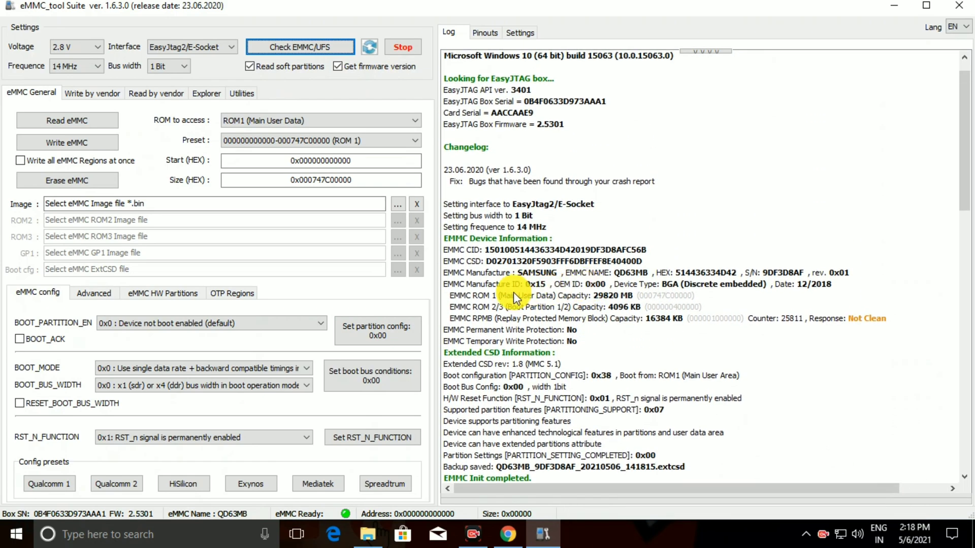
{"action": "left_click", "coordinate": [508, 294]}
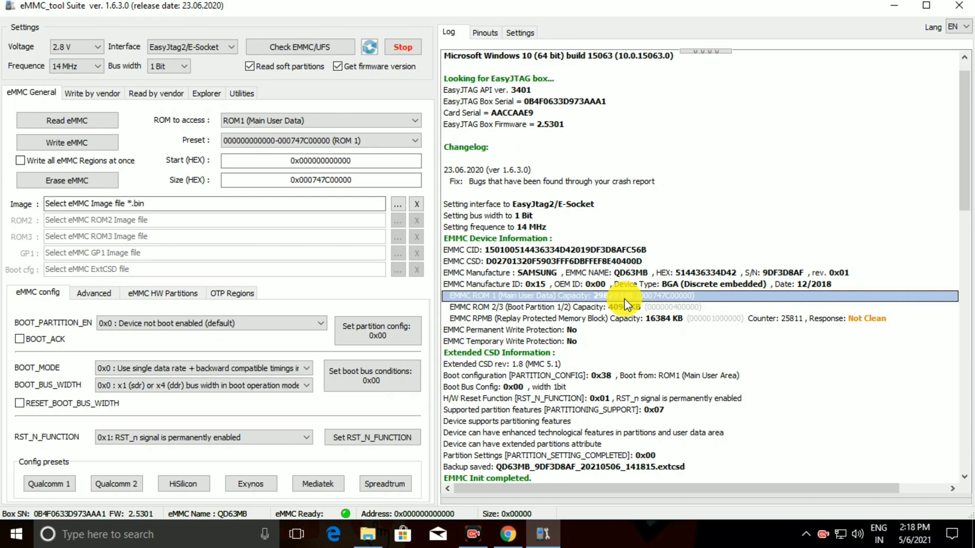
{"action": "left_click", "coordinate": [678, 308]}
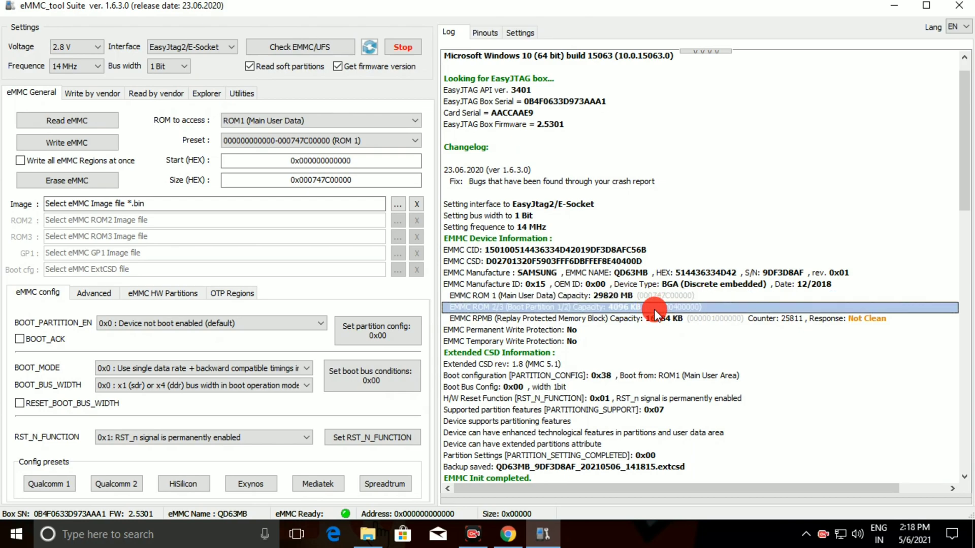
Step: Set the ROM to access to ROM2 (Boot Partition 1) with the 4 Mb preset
{"action": "left_click", "coordinate": [373, 139]}
{"action": "left_click", "coordinate": [356, 155]}
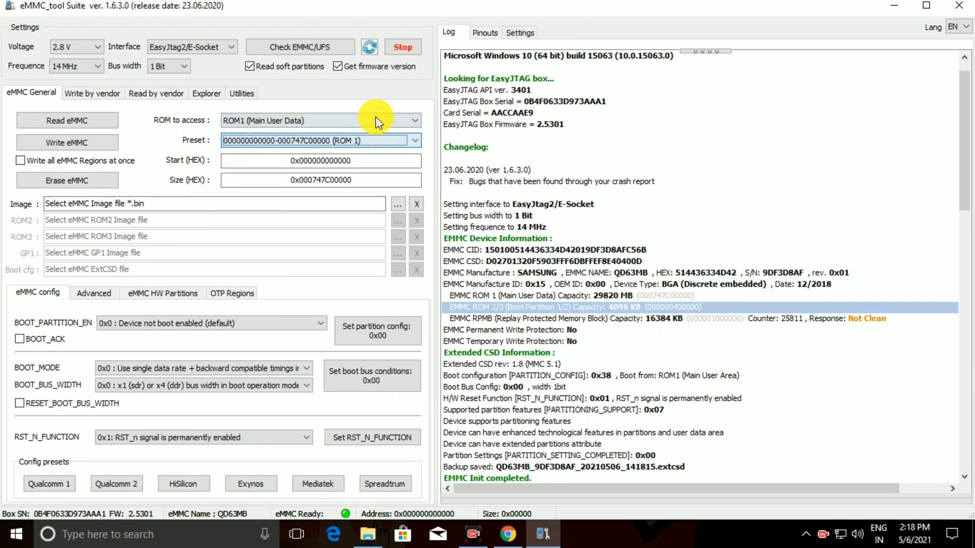
{"action": "left_click", "coordinate": [375, 121]}
{"action": "left_click", "coordinate": [292, 141]}
{"action": "left_click", "coordinate": [292, 143]}
{"action": "scroll", "coordinate": [333, 190], "scroll_direction": "up", "scroll_amount": 7}
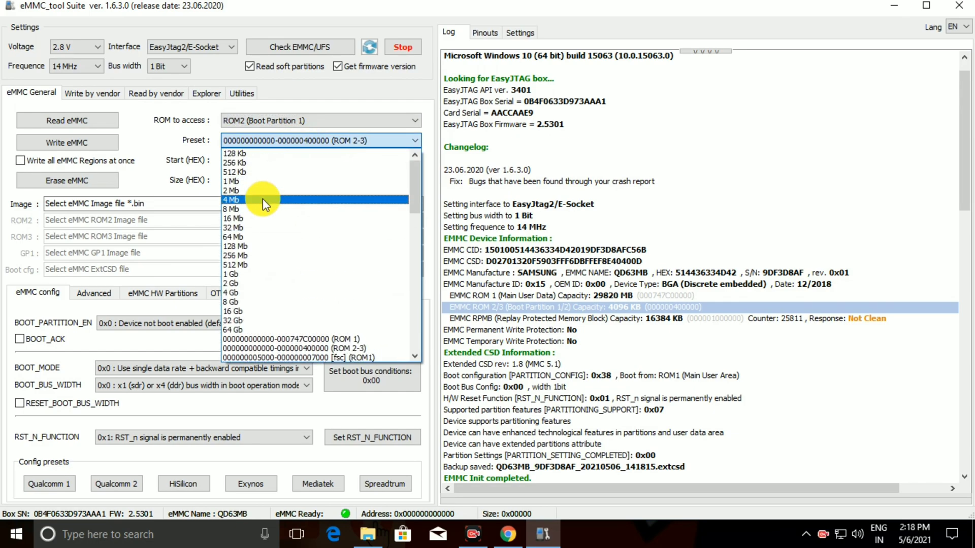
{"action": "left_click", "coordinate": [263, 199]}
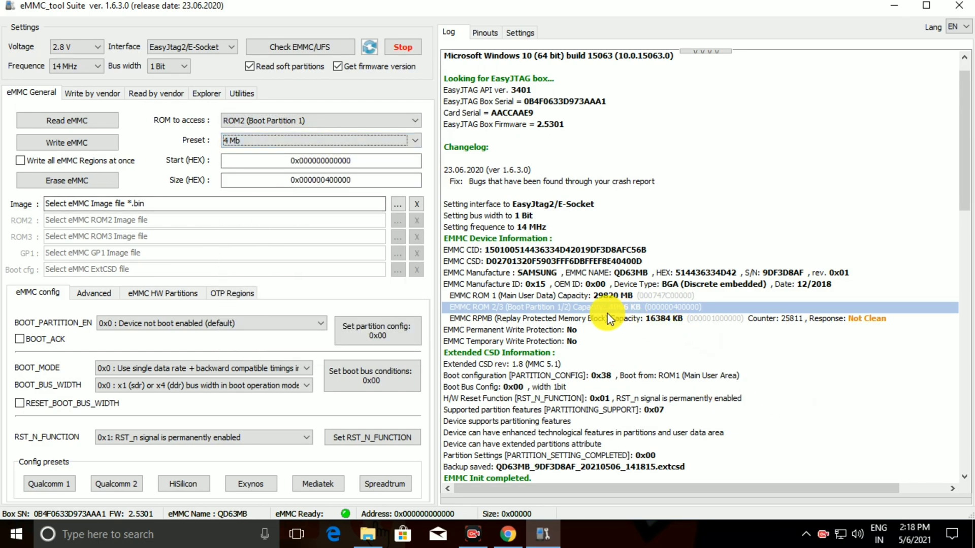
Step: Read the ROM2 boot partition from the eMMC, saving the dump in a new Desktop folder named Dump file
{"action": "left_click", "coordinate": [102, 120]}
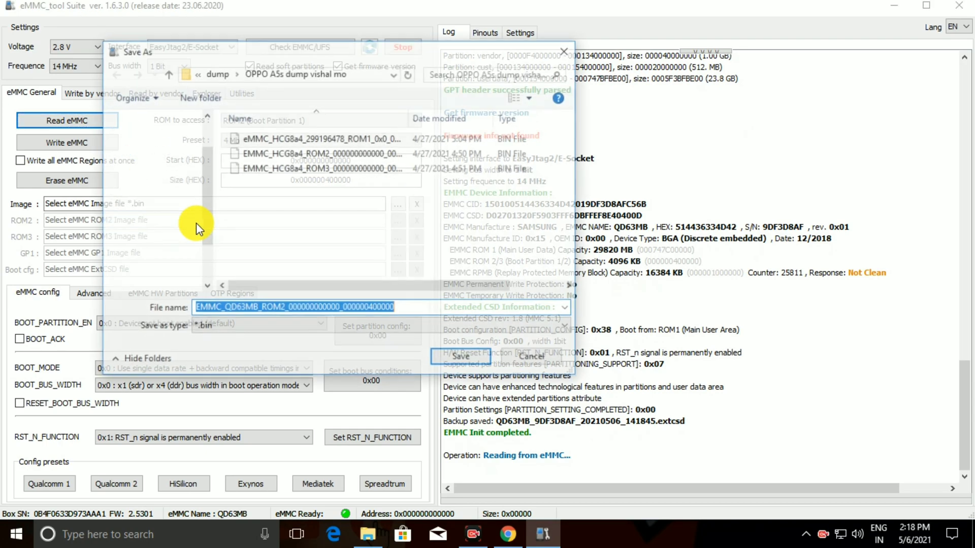
{"action": "left_click", "coordinate": [158, 139]}
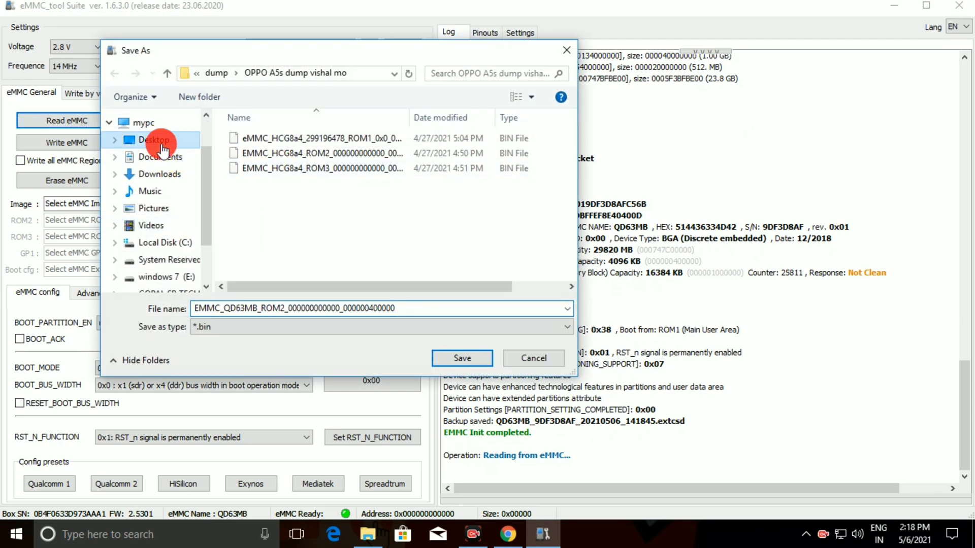
{"action": "left_click", "coordinate": [198, 97]}
{"action": "key", "text": "BackSpace"}
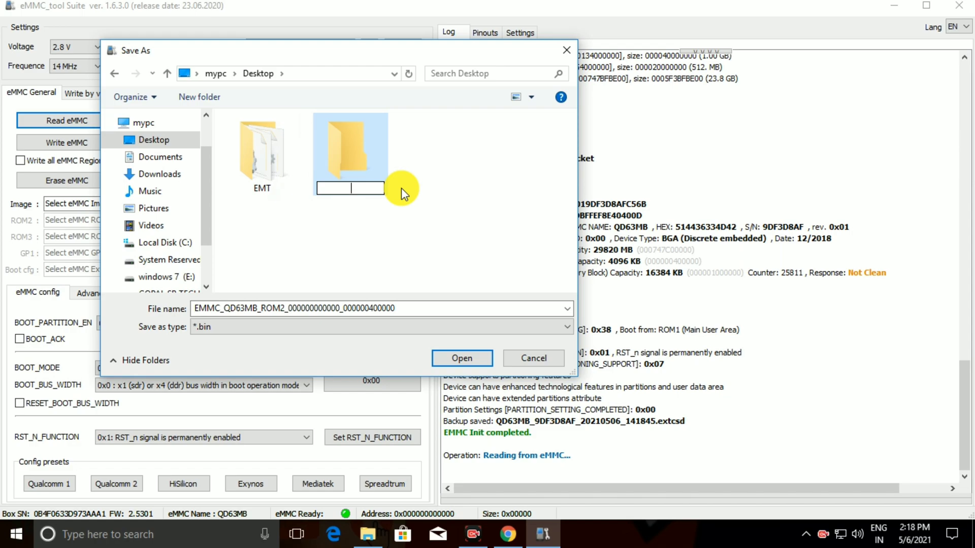
{"action": "type", "text": "Dump"}
{"action": "type", "text": " fil;e"}
{"action": "key", "text": "BackSpace"}
{"action": "key", "text": "BackSpace"}
{"action": "key", "text": "BackSpace"}
{"action": "type", "text": "e"}
{"action": "key", "text": "Return"}
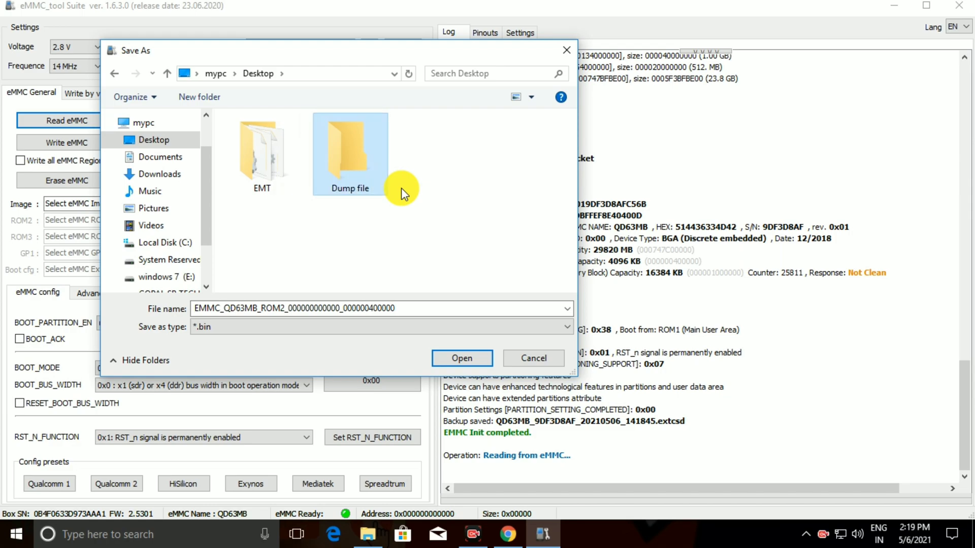
{"action": "double_click", "coordinate": [360, 179]}
{"action": "left_click", "coordinate": [462, 358]}
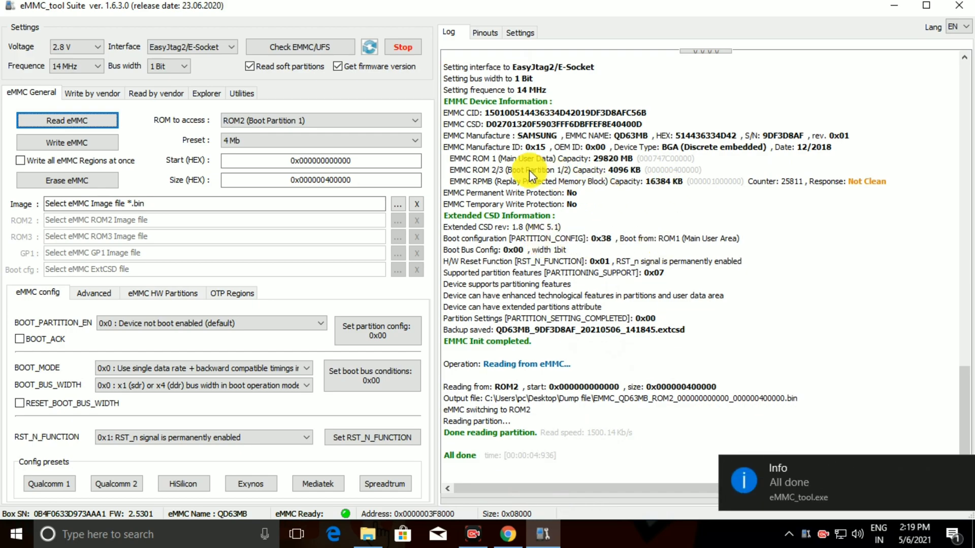
Step: Set the ROM to access to ROM3 (Boot Partition 2) with the 4 Mb preset
{"action": "left_click", "coordinate": [353, 118]}
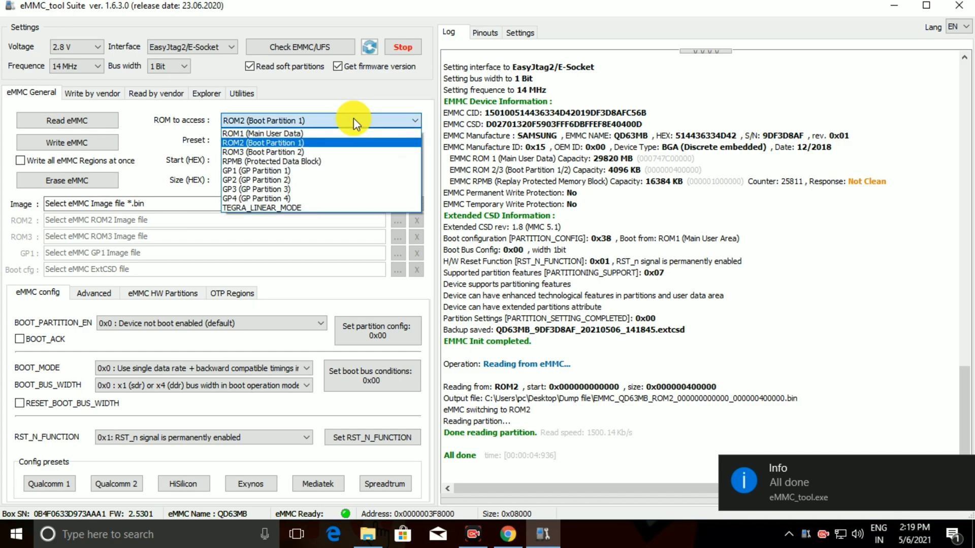
{"action": "left_click", "coordinate": [287, 151]}
{"action": "left_click", "coordinate": [291, 142]}
{"action": "scroll", "coordinate": [305, 174], "scroll_direction": "up", "scroll_amount": 5}
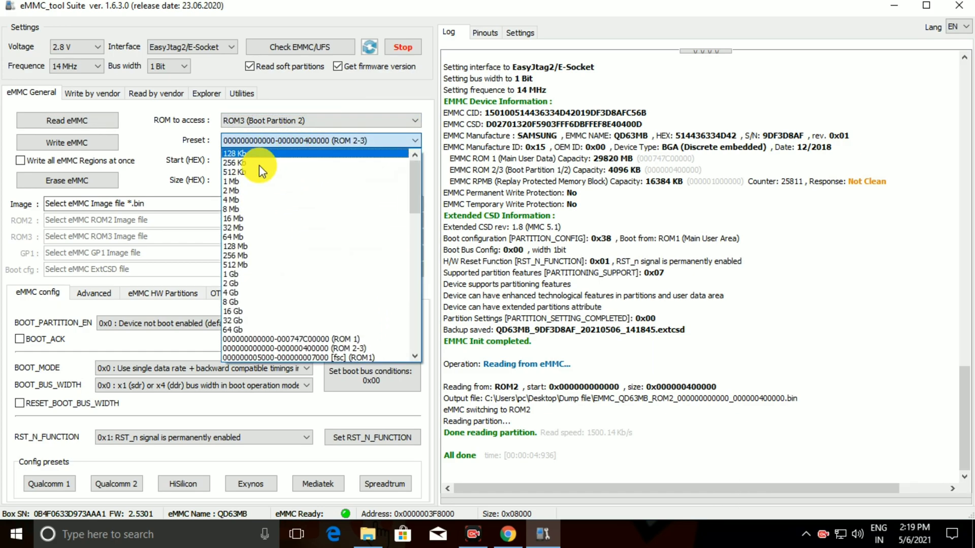
{"action": "left_click", "coordinate": [249, 198]}
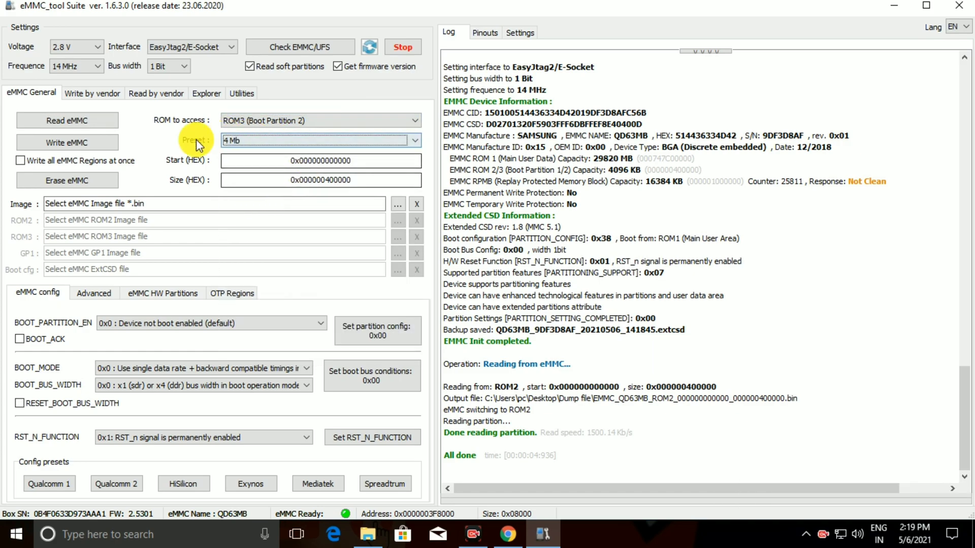
Step: Read the ROM3 boot partition from the eMMC and save its dump in the Desktop's Dump file folder
{"action": "left_click", "coordinate": [114, 120]}
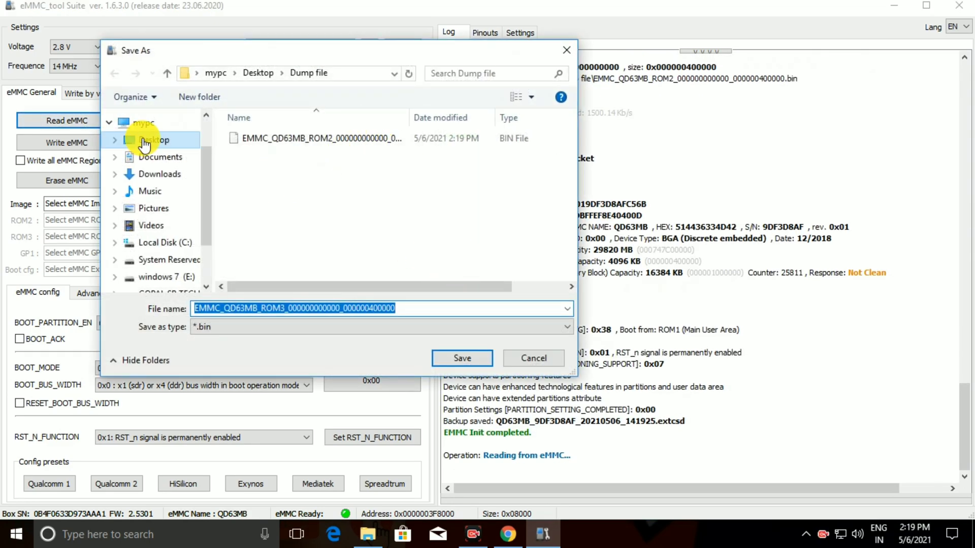
{"action": "left_click", "coordinate": [130, 139]}
{"action": "double_click", "coordinate": [276, 178]}
{"action": "left_click", "coordinate": [461, 358]}
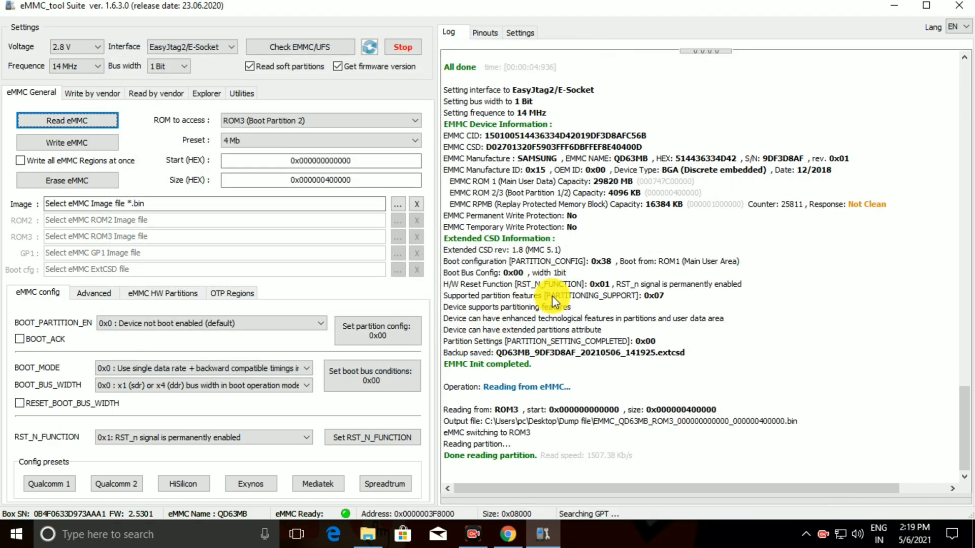
{"action": "scroll", "coordinate": [609, 350], "scroll_direction": "up", "scroll_amount": 8}
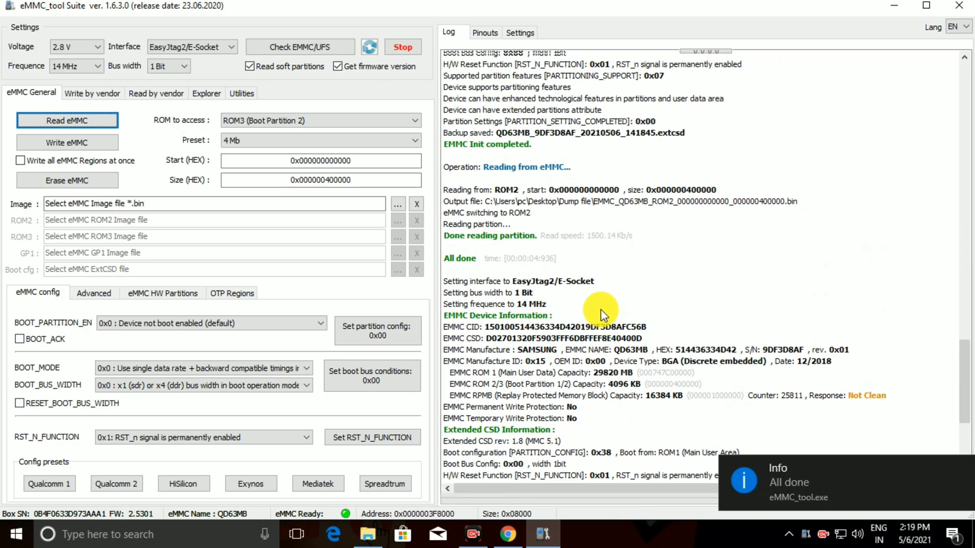
Step: Go to the desktop, move the EasyJTAG Tool shortcut beside the EasyJTAG Plus shortcut, and refresh the desktop
{"action": "key", "text": "super+d"}
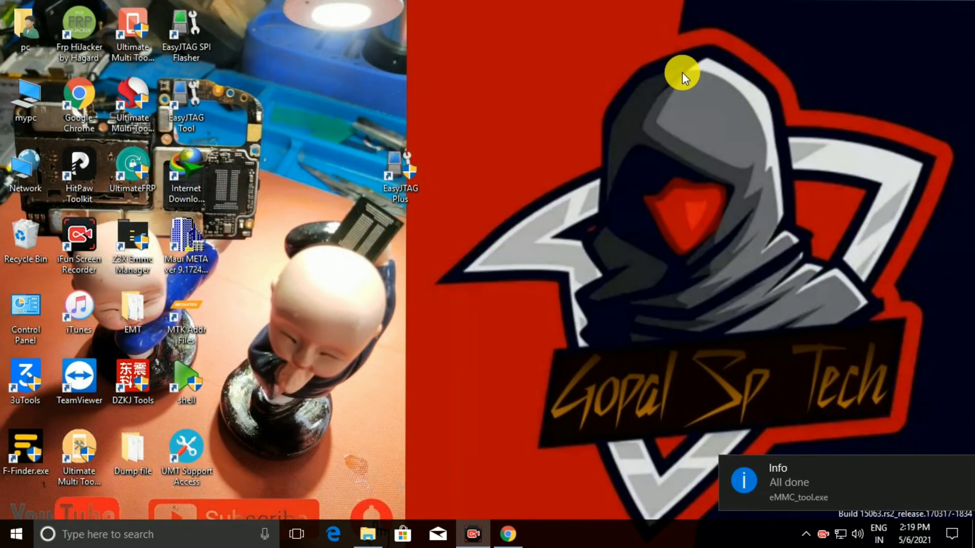
{"action": "right_click", "coordinate": [675, 73]}
{"action": "left_click", "coordinate": [533, 118]}
{"action": "left_click_drag", "start_coordinate": [184, 104], "coordinate": [471, 182]}
{"action": "right_click", "coordinate": [592, 198]}
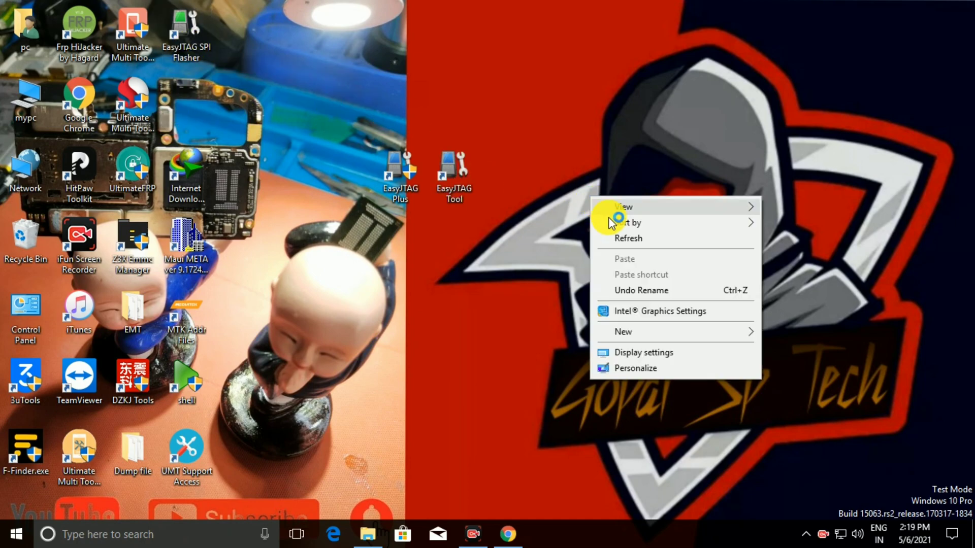
{"action": "left_click", "coordinate": [631, 238]}
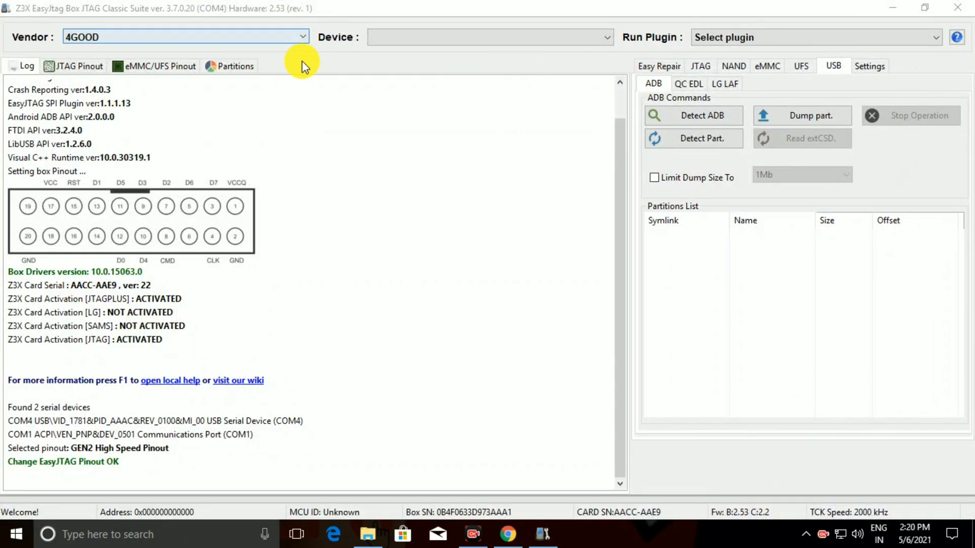
Step: Set the eMMC IO voltage to 2.8 Volt IO in EasyJtag Classic Suite and detect the connected chip
{"action": "left_click", "coordinate": [766, 66]}
{"action": "left_click", "coordinate": [908, 126]}
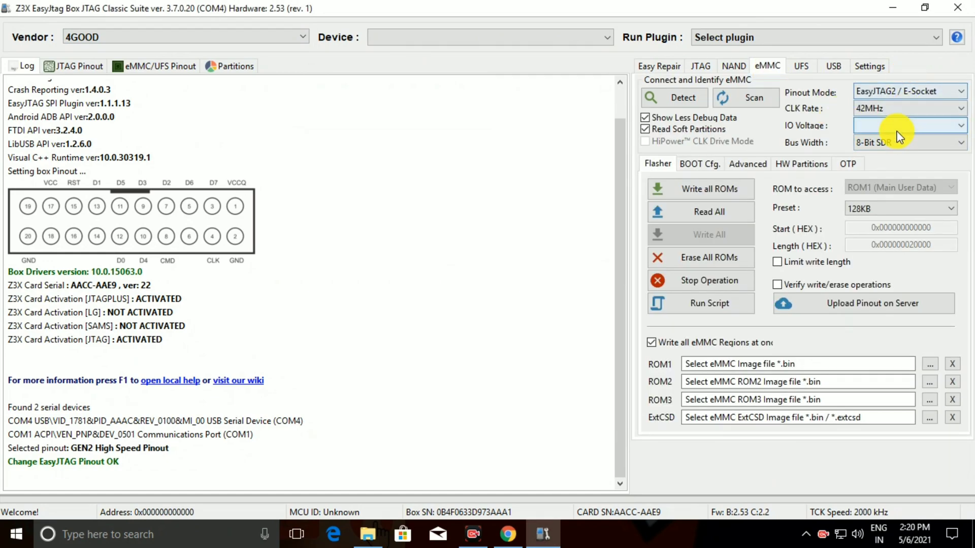
{"action": "left_click", "coordinate": [892, 142]}
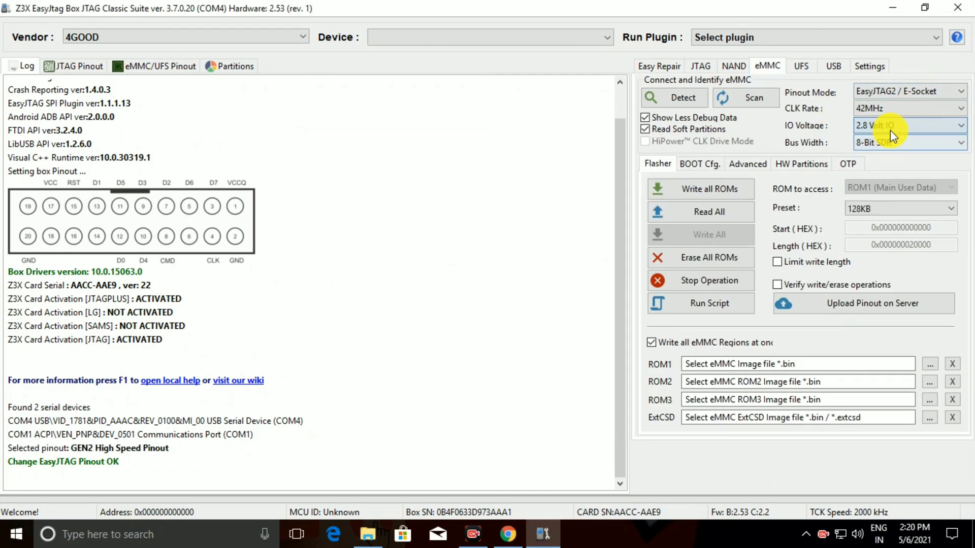
{"action": "left_click", "coordinate": [699, 99]}
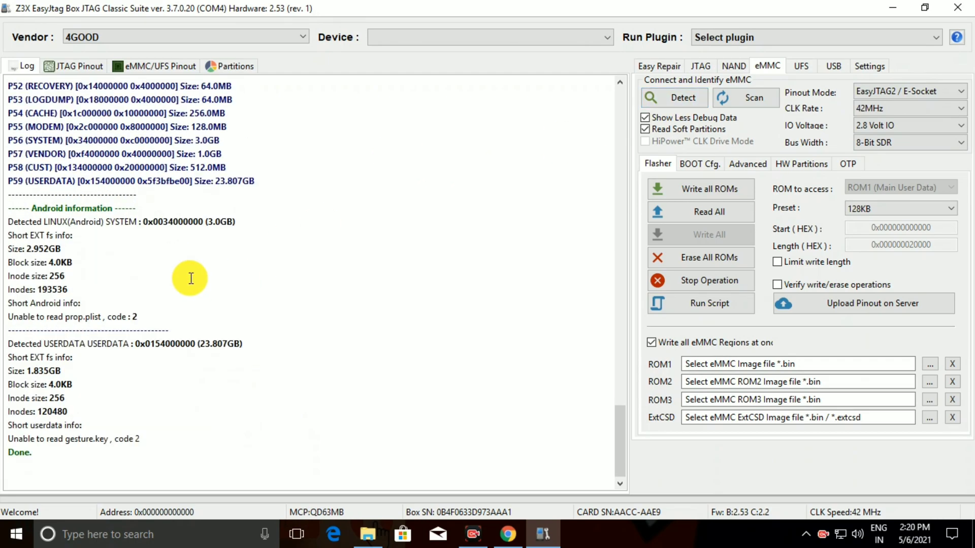
{"action": "scroll", "coordinate": [224, 297], "scroll_direction": "up", "scroll_amount": 1}
{"action": "scroll", "coordinate": [225, 297], "scroll_direction": "down", "scroll_amount": 1}
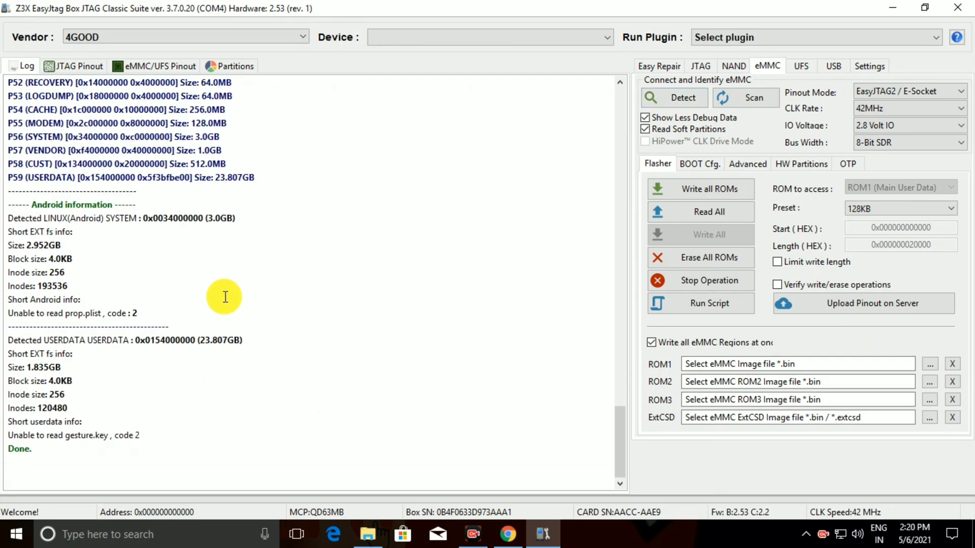
Step: Select the USERDATA partition and read the dump until this partition, saving it on the Desktop as a BIN file
{"action": "left_click", "coordinate": [236, 69]}
{"action": "scroll", "coordinate": [210, 218], "scroll_direction": "down", "scroll_amount": 15}
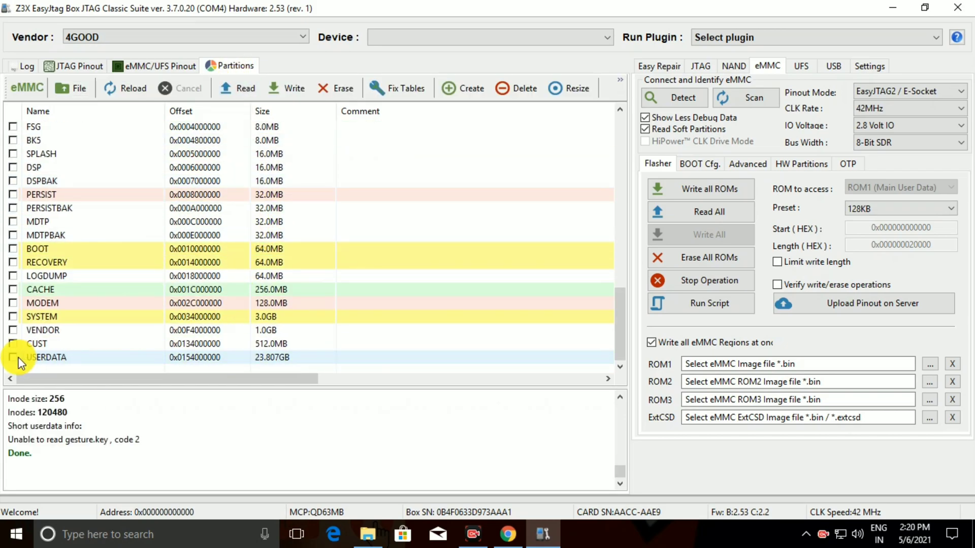
{"action": "left_click", "coordinate": [14, 357]}
{"action": "right_click", "coordinate": [42, 356]}
{"action": "mouse_move", "coordinate": [145, 408]}
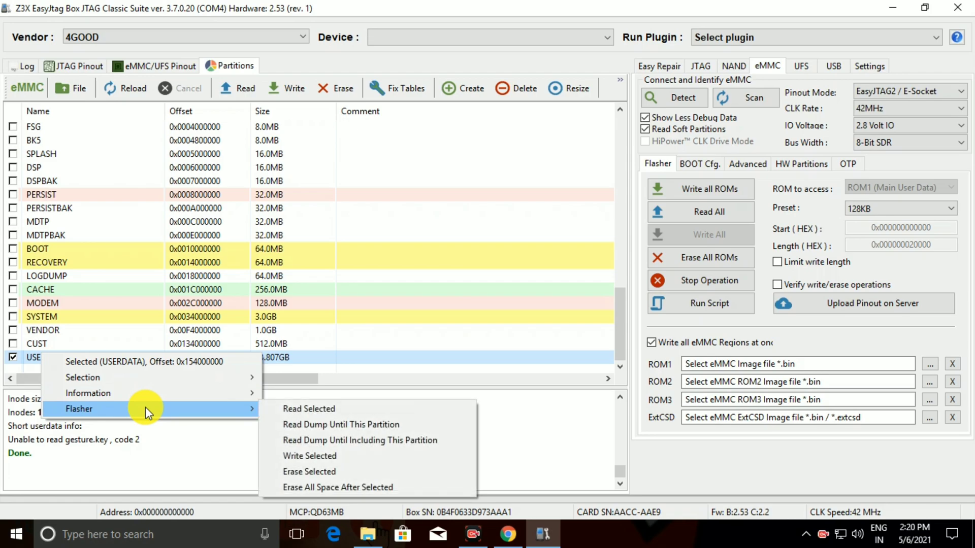
{"action": "left_click", "coordinate": [308, 424]}
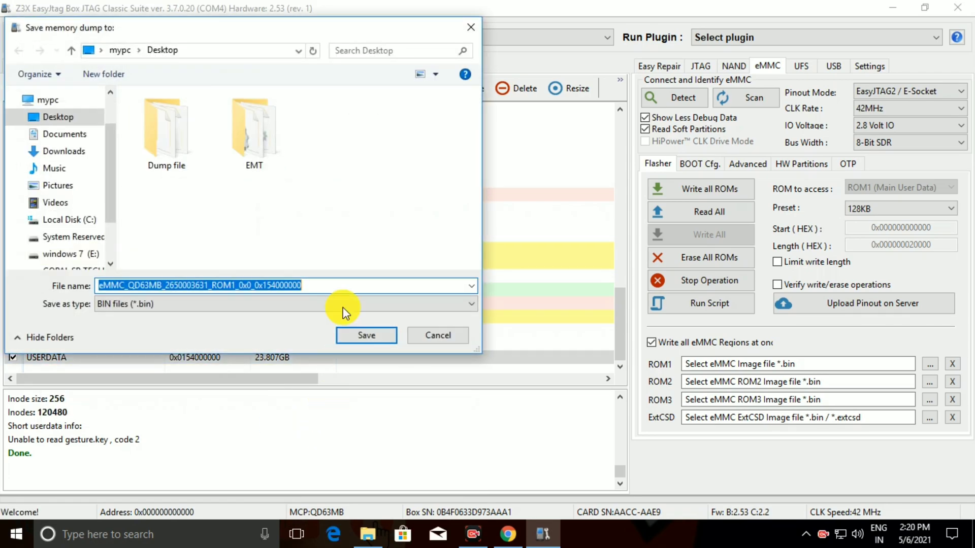
{"action": "left_click", "coordinate": [61, 117]}
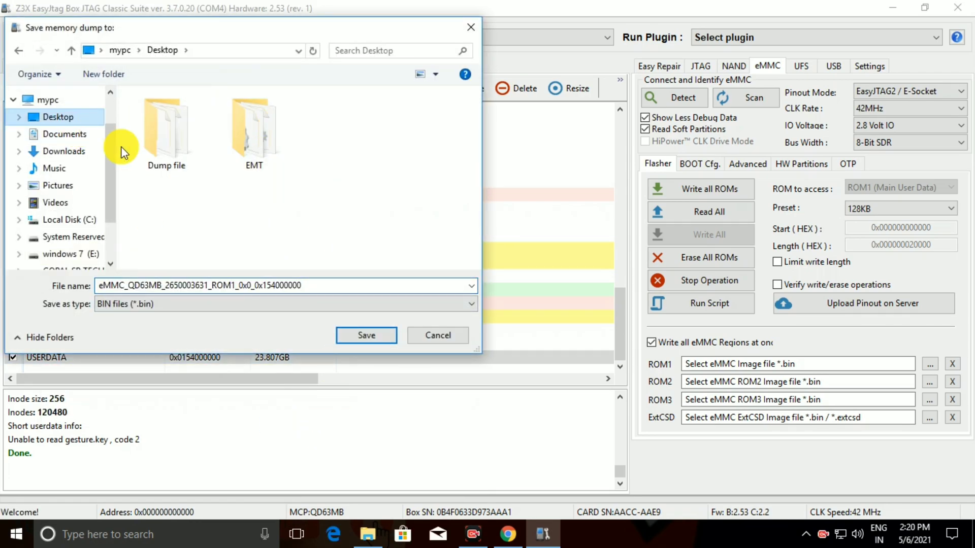
{"action": "left_click", "coordinate": [351, 335]}
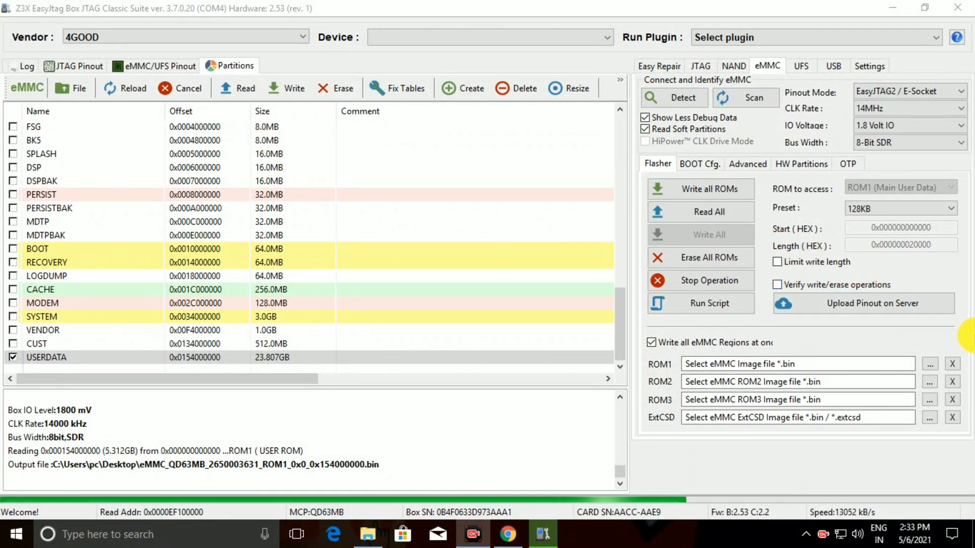
{"action": "scroll", "coordinate": [347, 296], "scroll_direction": "up", "scroll_amount": 15}
{"action": "scroll", "coordinate": [347, 295], "scroll_direction": "down", "scroll_amount": 12}
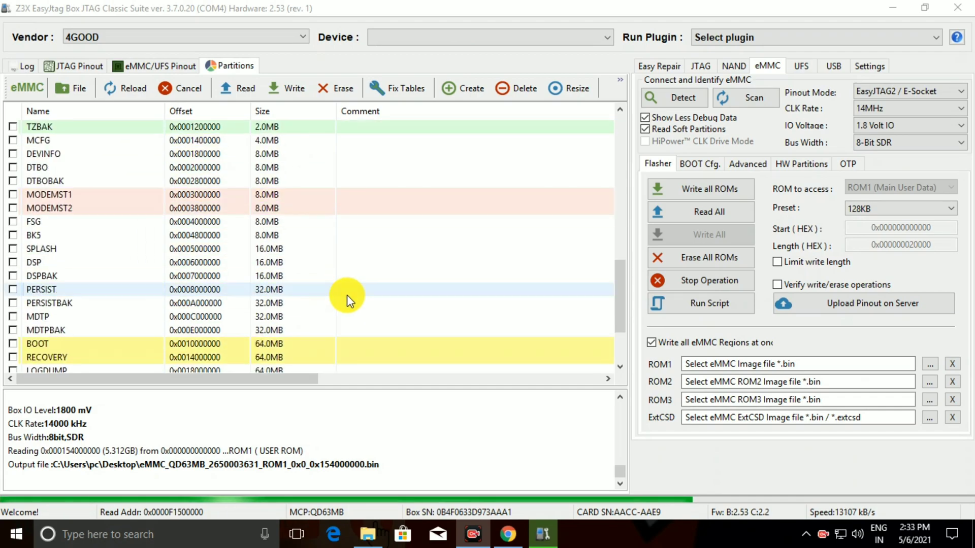
{"action": "scroll", "coordinate": [346, 294], "scroll_direction": "down", "scroll_amount": 3}
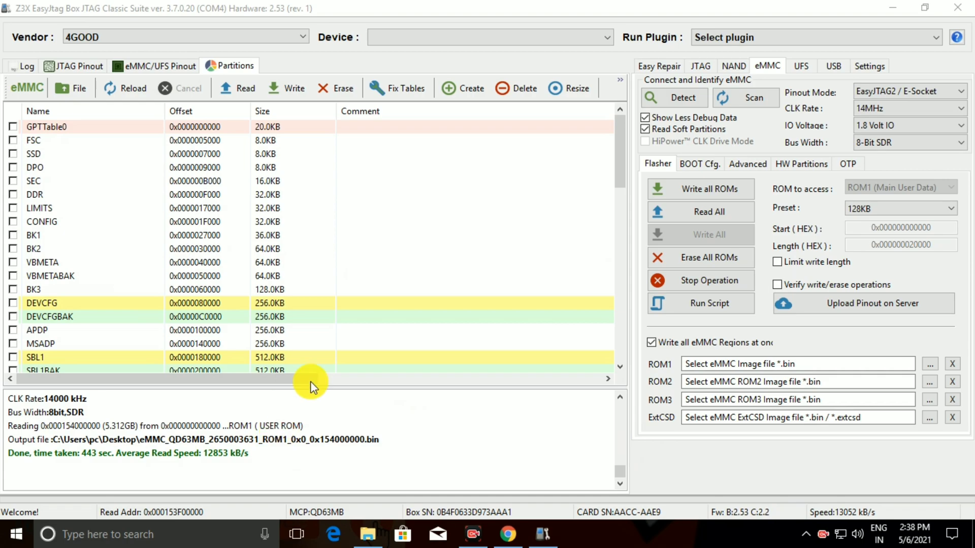
Step: Go to the desktop, refresh it, and move the ROM1 dump BIN file beside the EasyJTAG Tool shortcut
{"action": "left_click", "coordinate": [886, 6]}
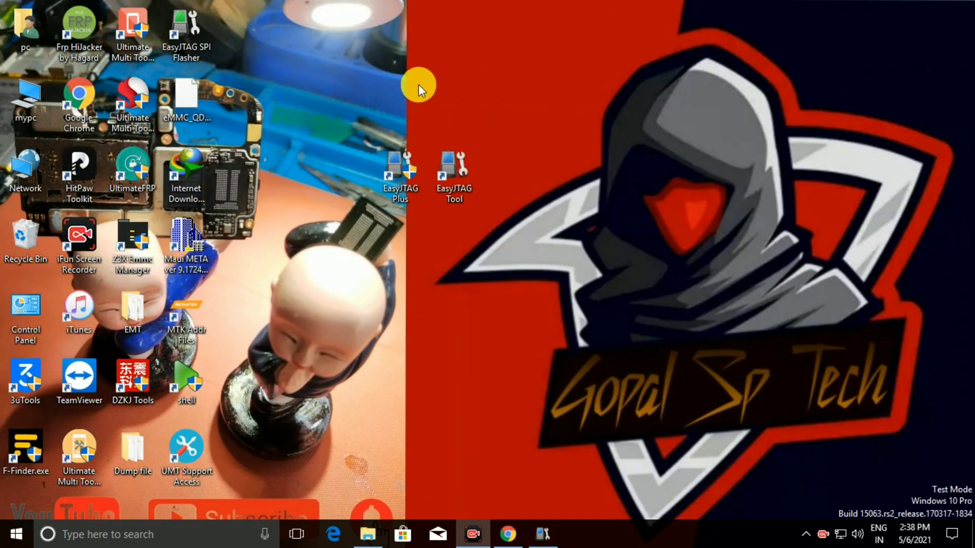
{"action": "right_click", "coordinate": [419, 84]}
{"action": "left_click", "coordinate": [470, 127]}
{"action": "left_click_drag", "start_coordinate": [184, 95], "coordinate": [519, 176]}
Step: Place the Dump file folder below the ROM1 dump on the desktop and move the dump into that folder by cutting and pasting
{"action": "right_click", "coordinate": [519, 176]}
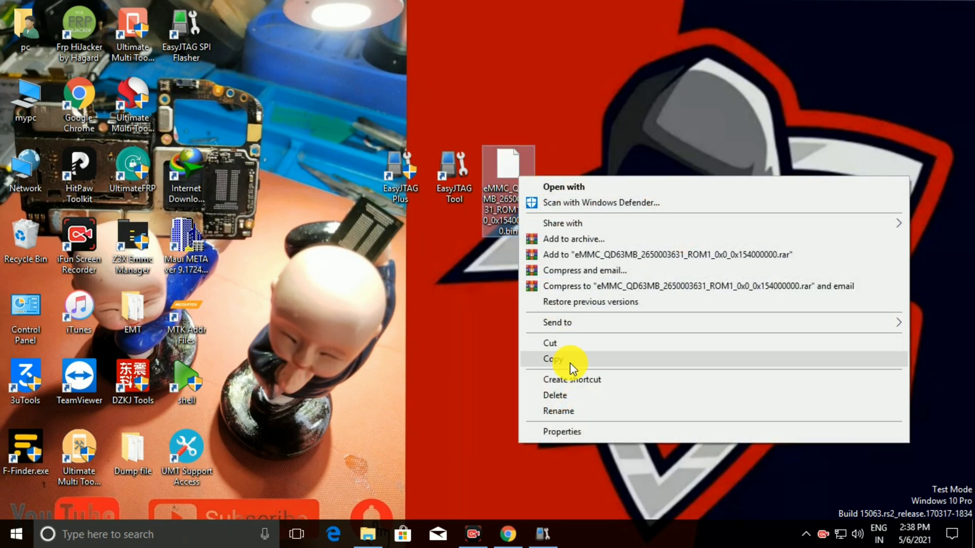
{"action": "left_click", "coordinate": [557, 341]}
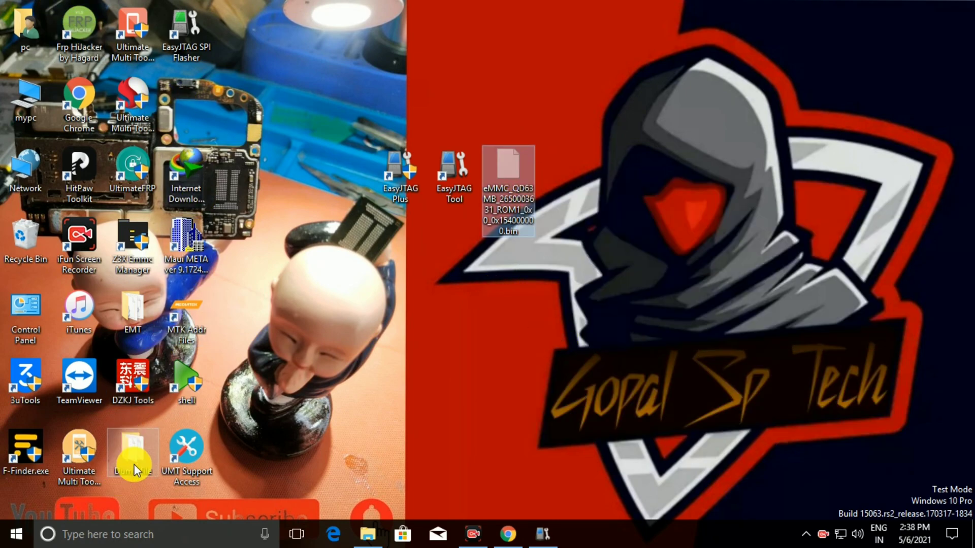
{"action": "left_click_drag", "start_coordinate": [131, 454], "coordinate": [520, 245]}
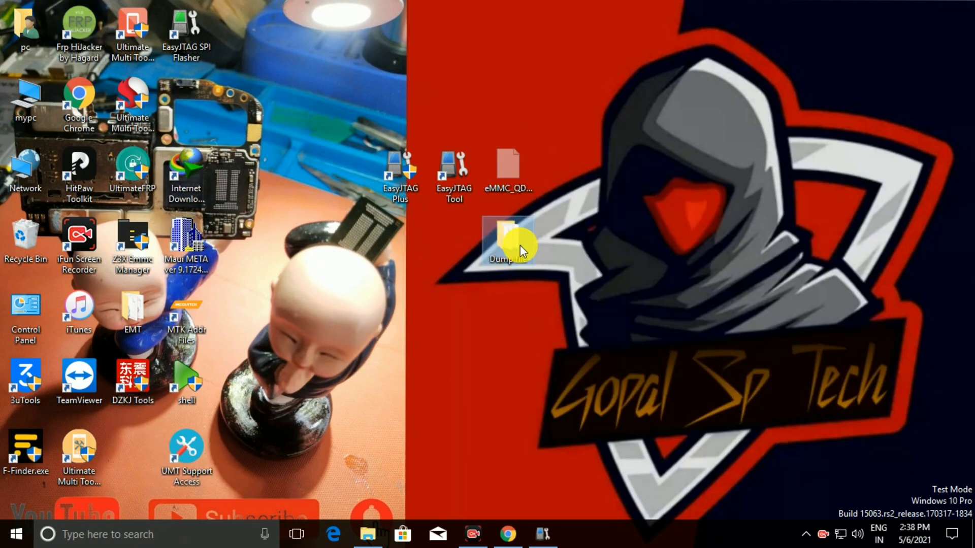
{"action": "double_click", "coordinate": [493, 251]}
{"action": "right_click", "coordinate": [631, 222]}
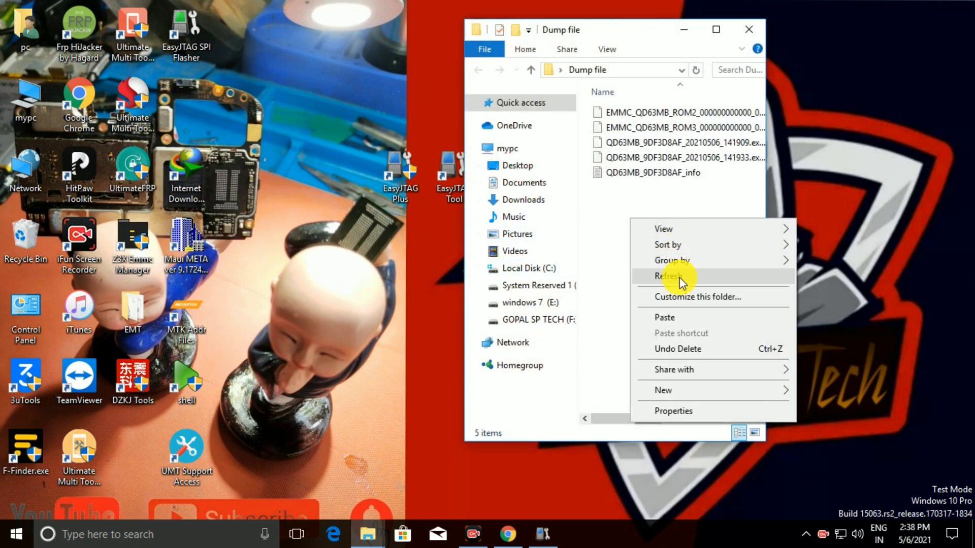
{"action": "left_click", "coordinate": [678, 317]}
{"action": "left_click", "coordinate": [715, 28]}
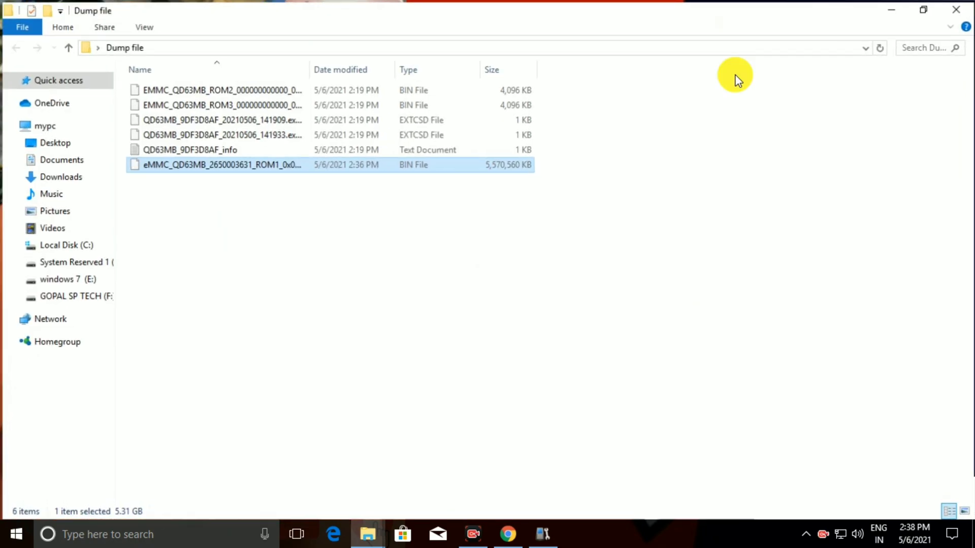
{"action": "left_click", "coordinate": [893, 8]}
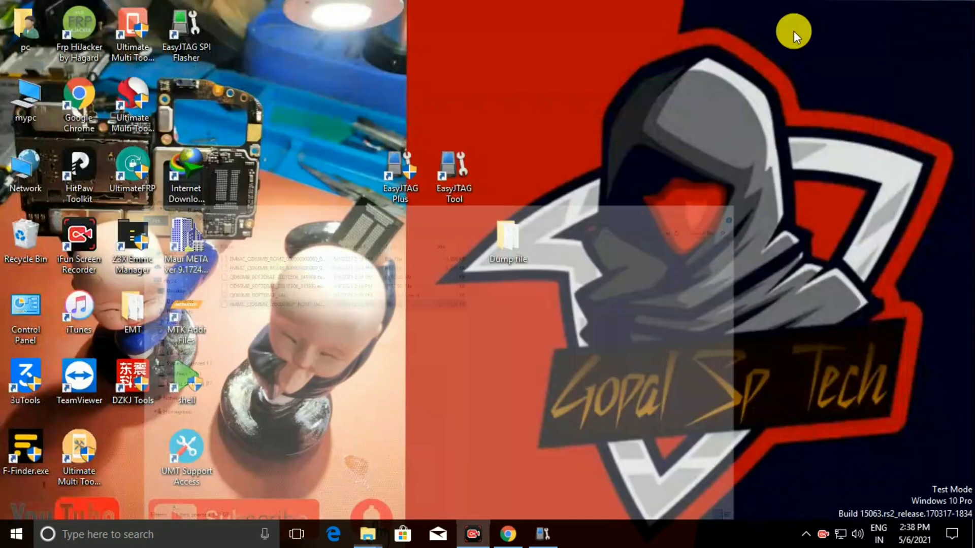
{"action": "right_click", "coordinate": [483, 56]}
{"action": "left_click", "coordinate": [530, 102]}
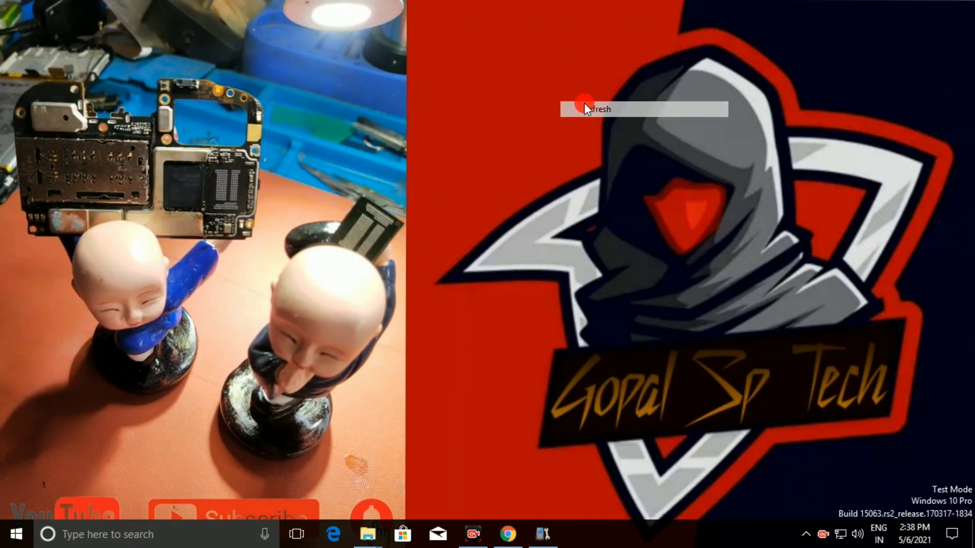